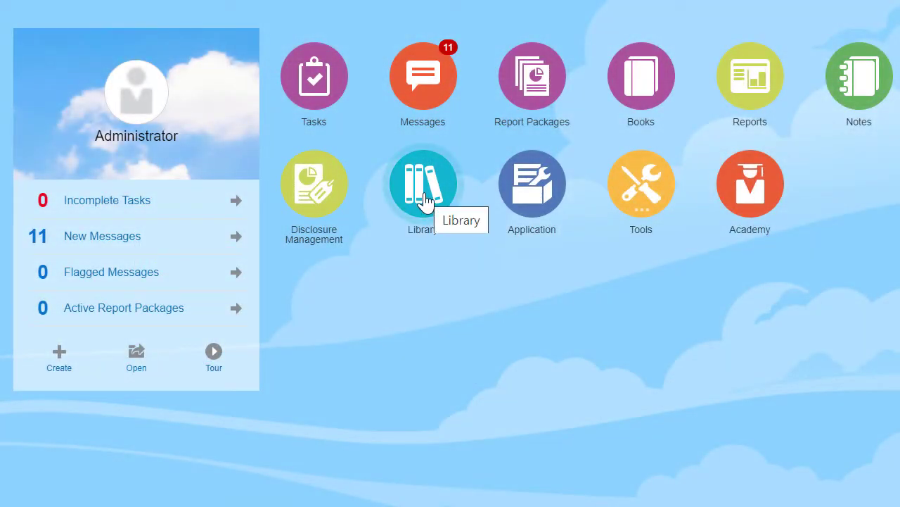
Visit the Library, and open the Vision Quarterly Board Report from the report packages
click(425, 197)
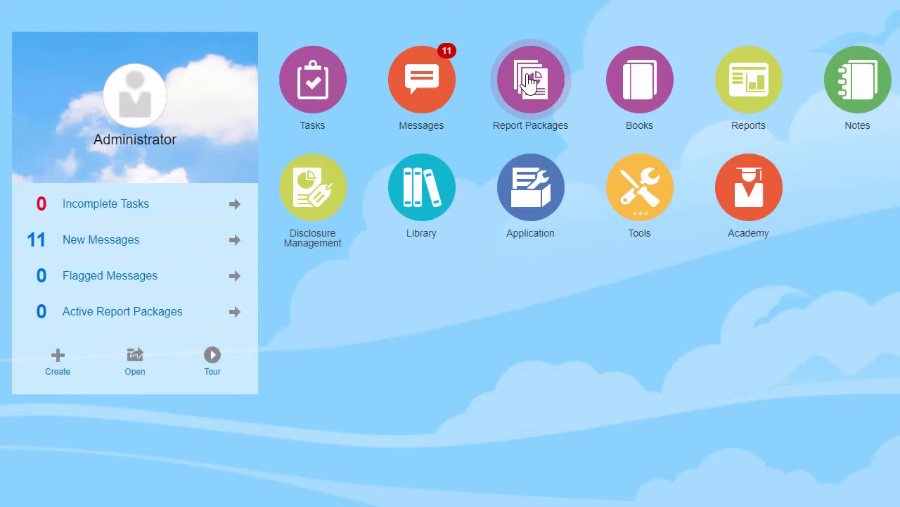
click(531, 79)
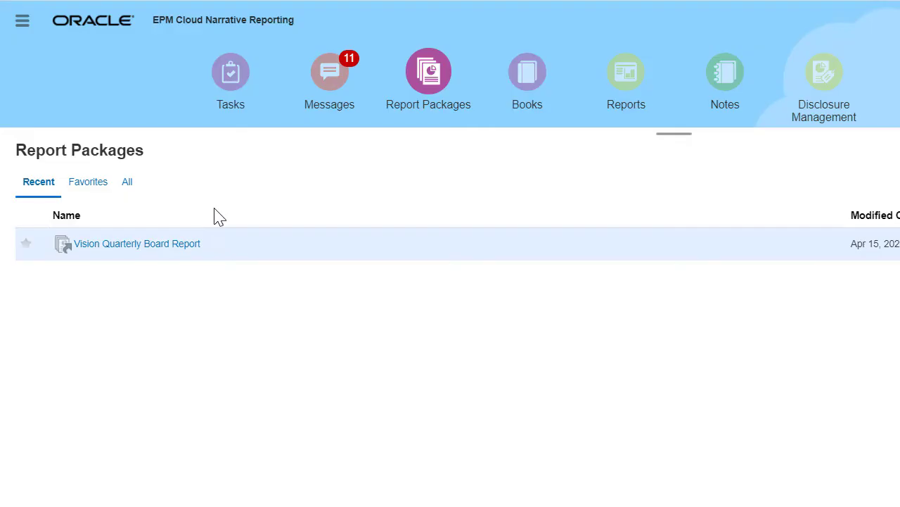
click(191, 246)
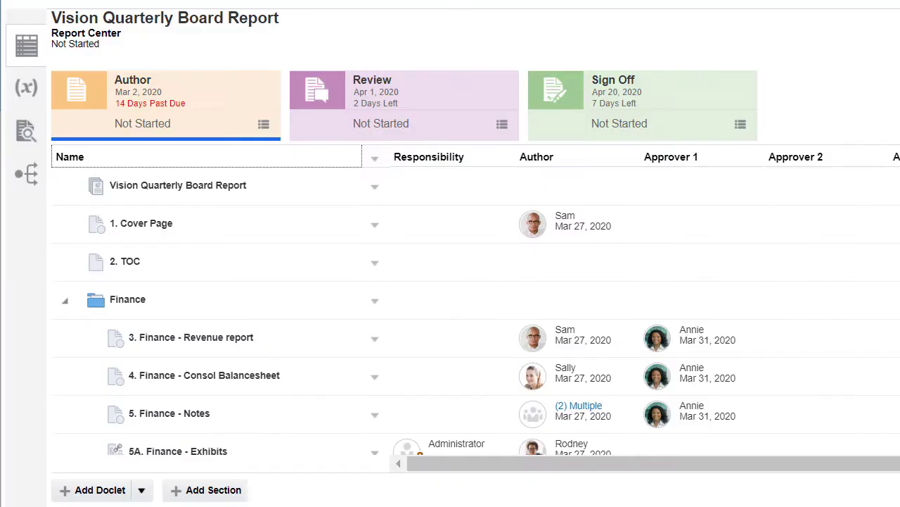
Inspect the properties and content settings of the 3. Finance - Revenue report doclet
scroll(477, 312, down, 3)
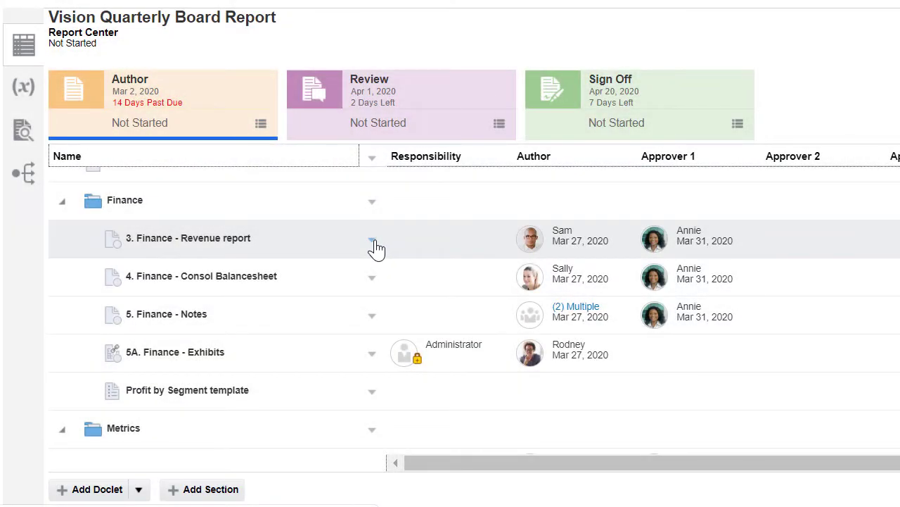
click(373, 240)
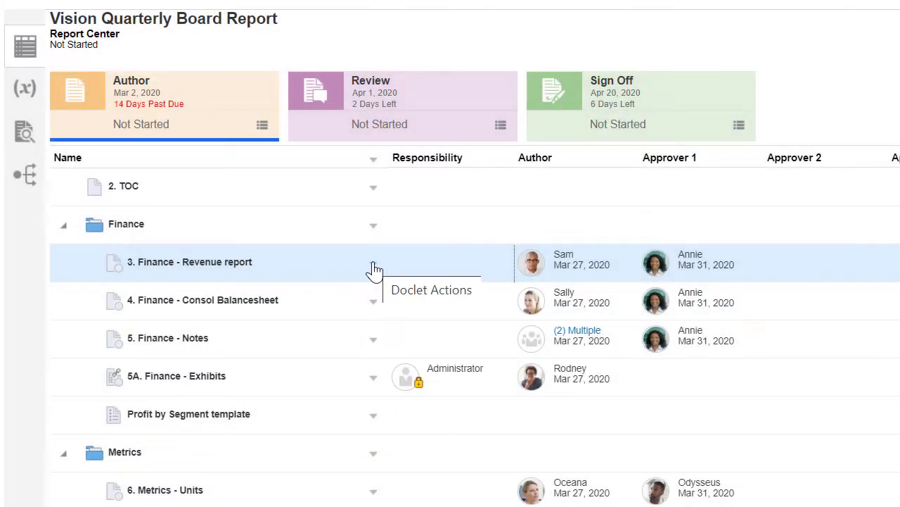
click(374, 266)
click(416, 331)
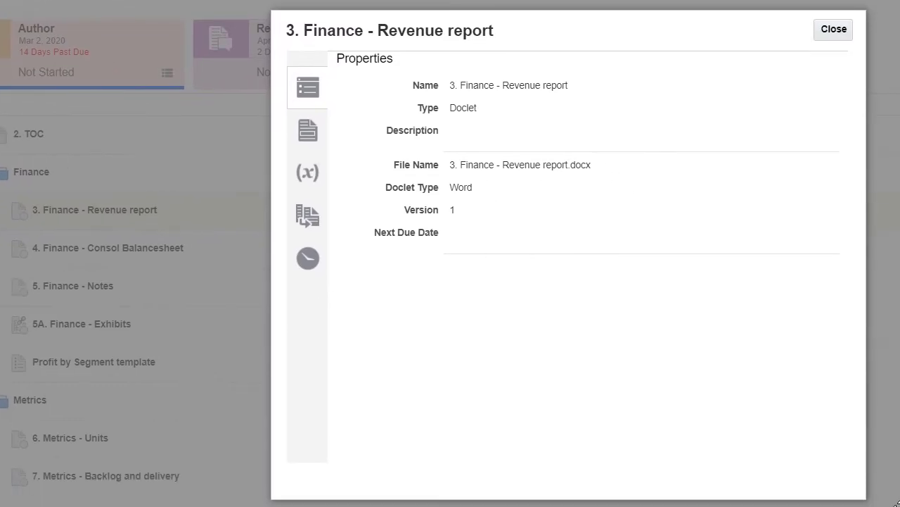
click(306, 131)
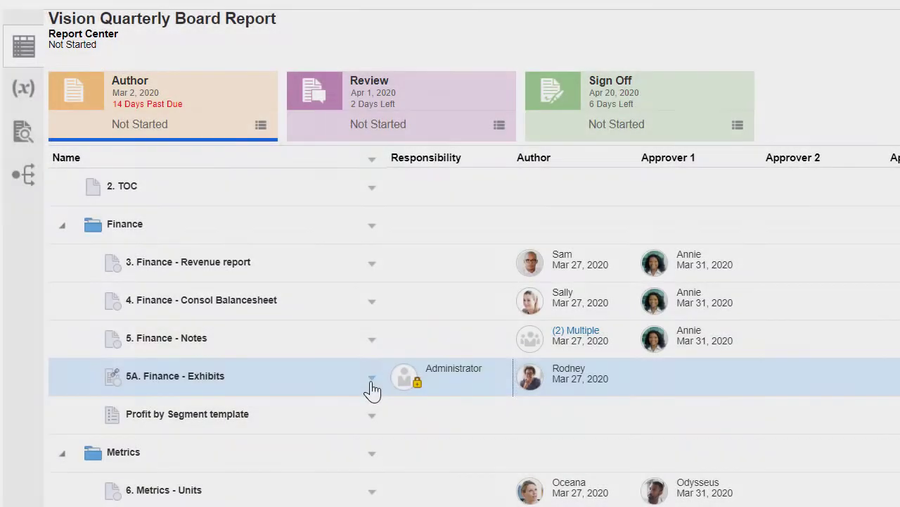
Inspect the properties and content settings of the 5A. Finance - Exhibits doclet, and list its available doclet actions
click(371, 379)
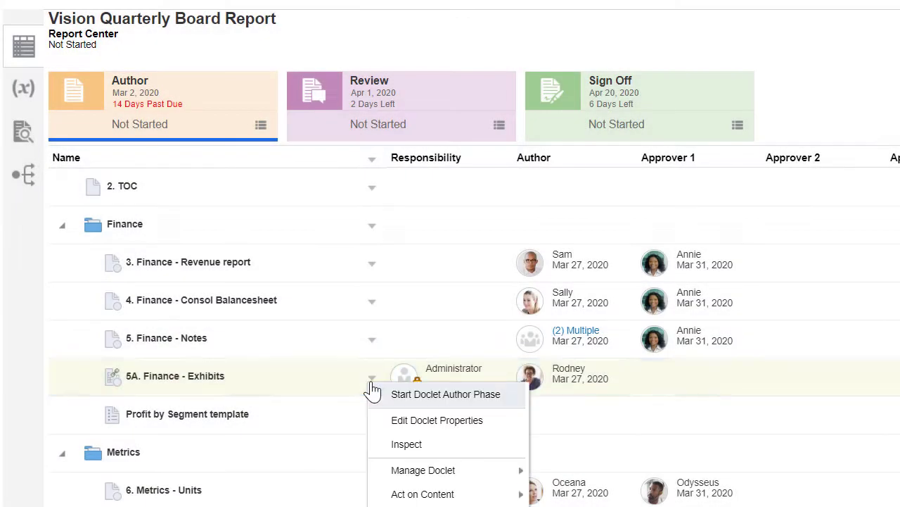
click(423, 444)
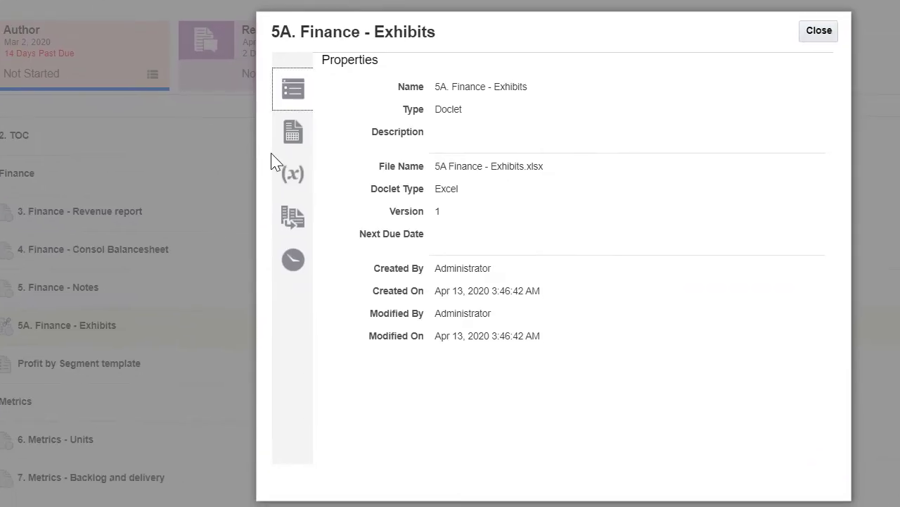
click(290, 135)
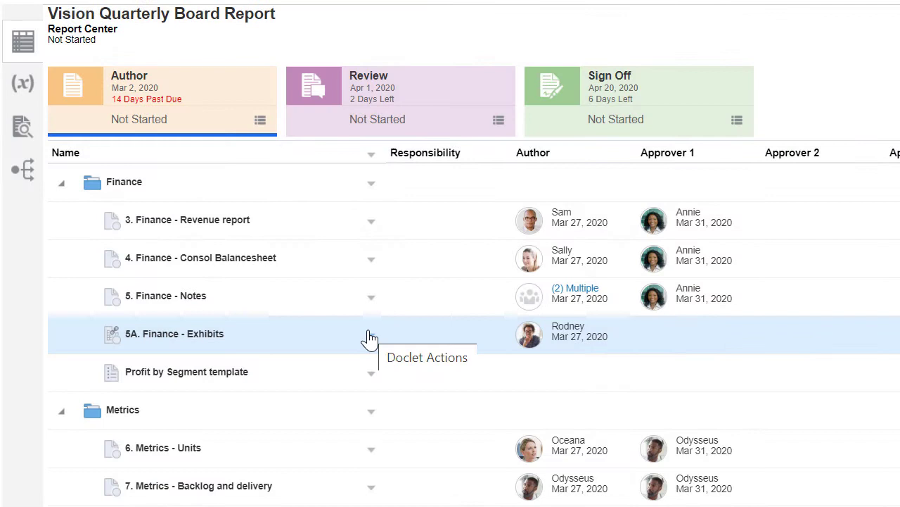
click(371, 335)
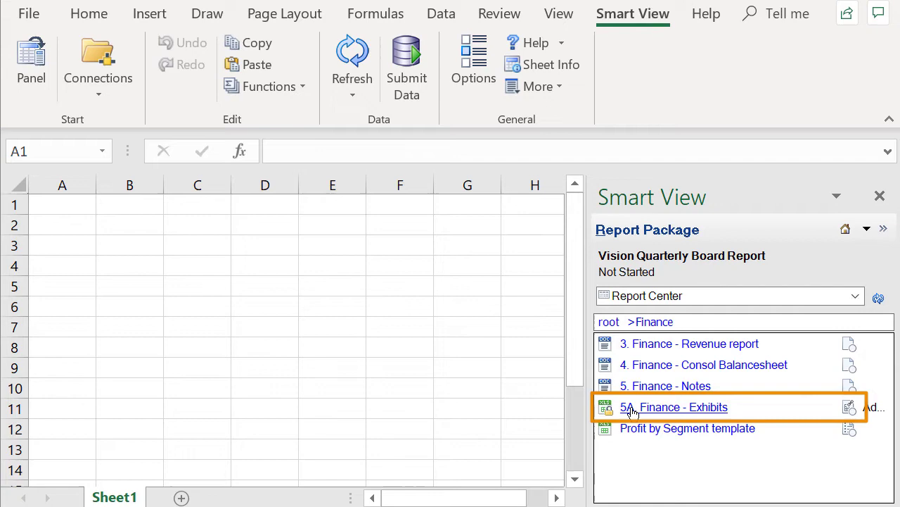
Switch to Excel, open the 5A. Finance - Exhibits doclet from the Smart View report package, and show its Bal Sheet worksheet
click(633, 413)
click(633, 410)
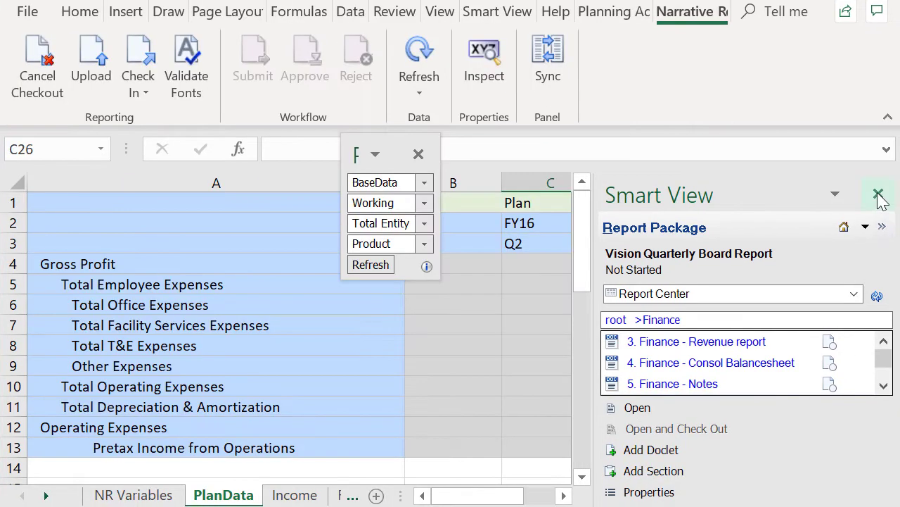
click(879, 194)
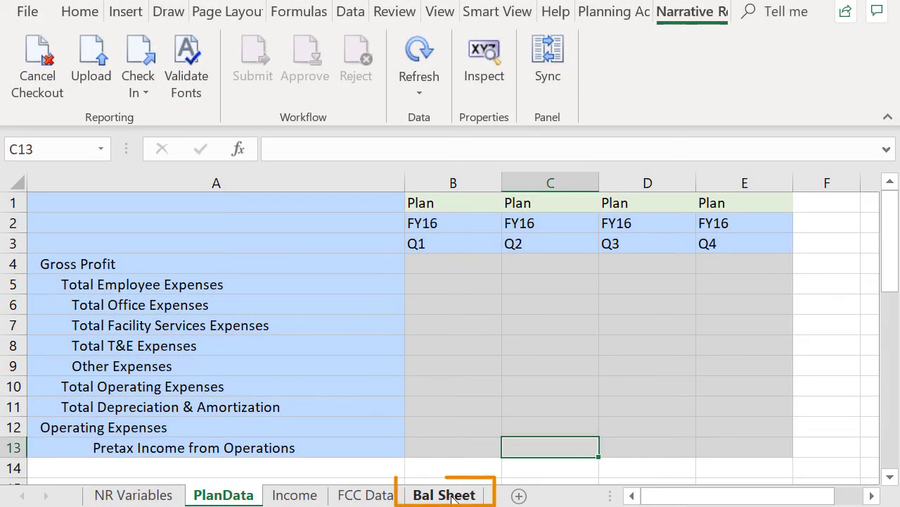
click(444, 495)
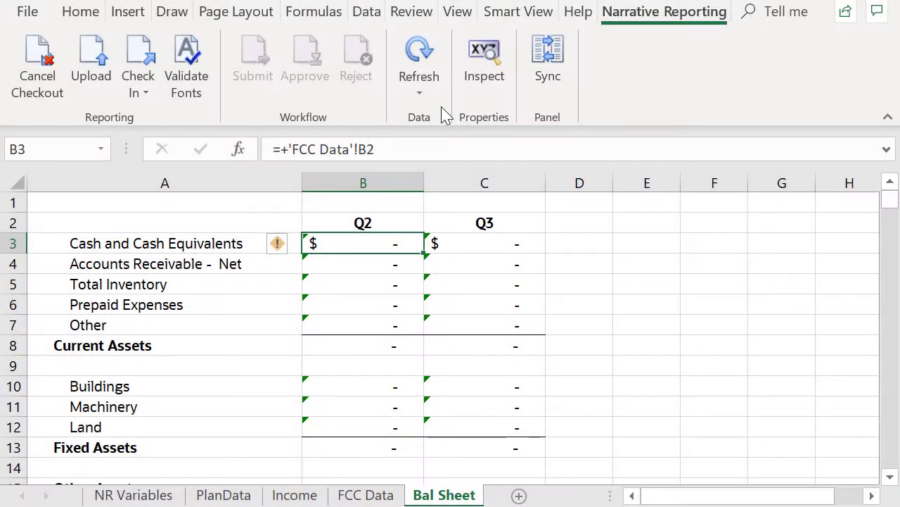
Opt in the PlanData, Income, FCC Data and Bal Sheet sheets for server-initiated refresh, and upload and check in the doclet
click(485, 76)
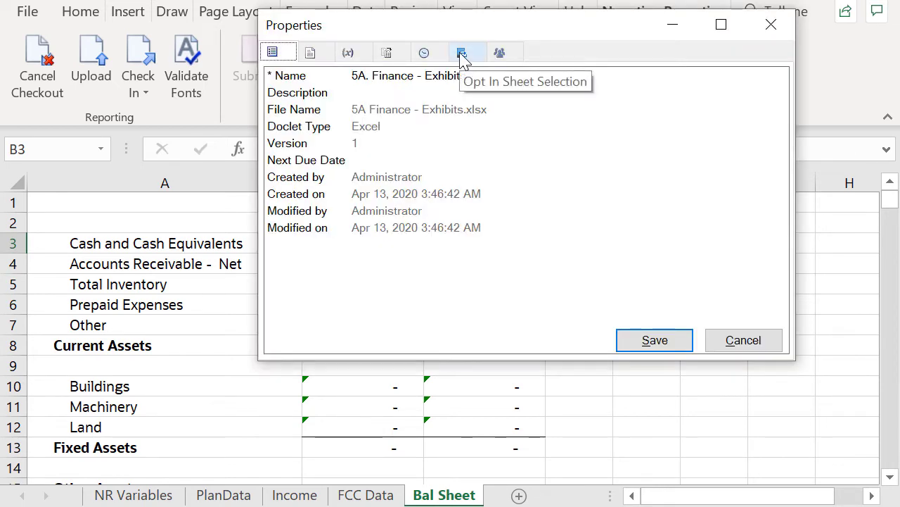
click(462, 54)
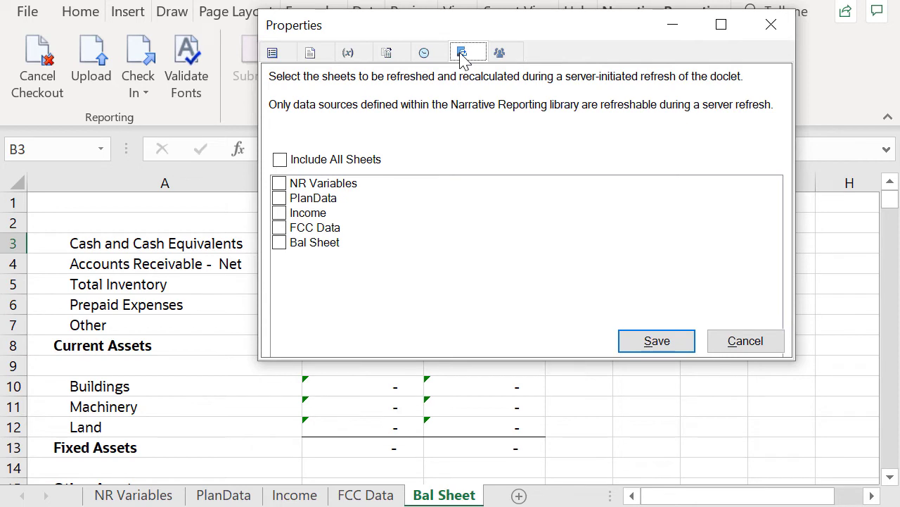
click(279, 199)
click(279, 198)
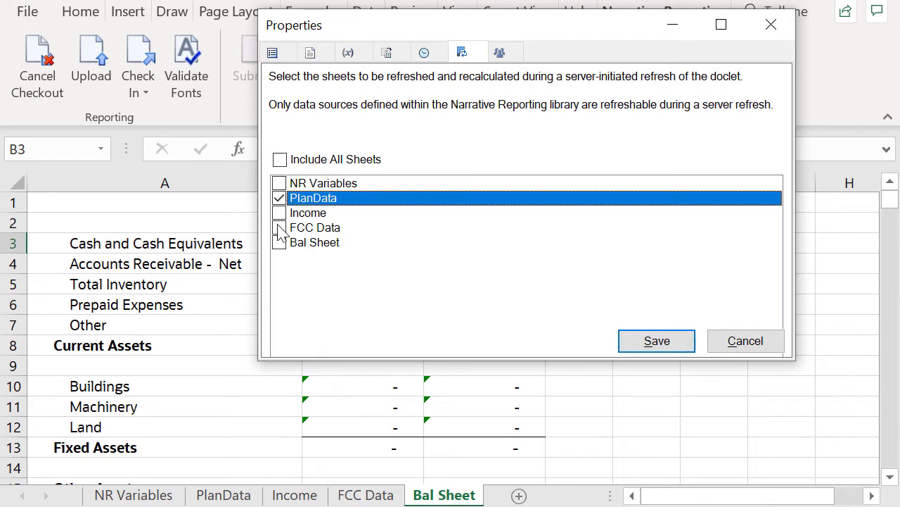
click(280, 227)
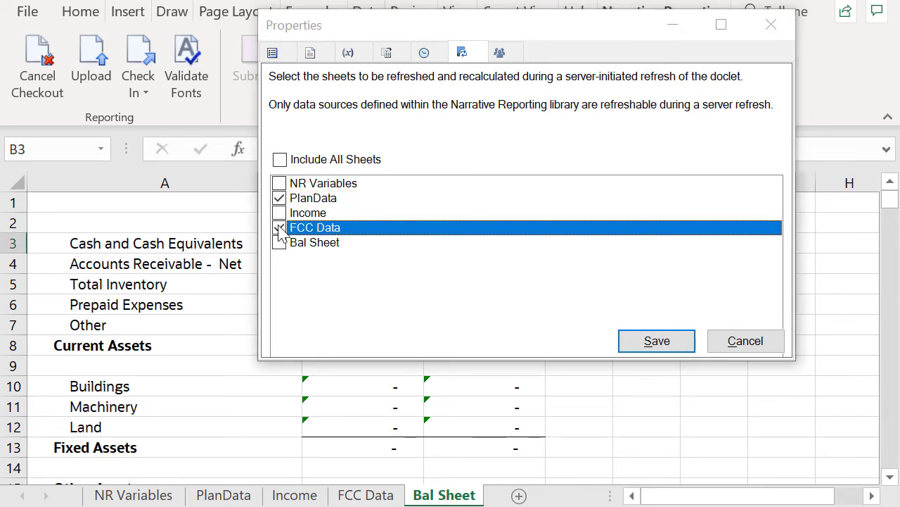
click(280, 227)
click(279, 212)
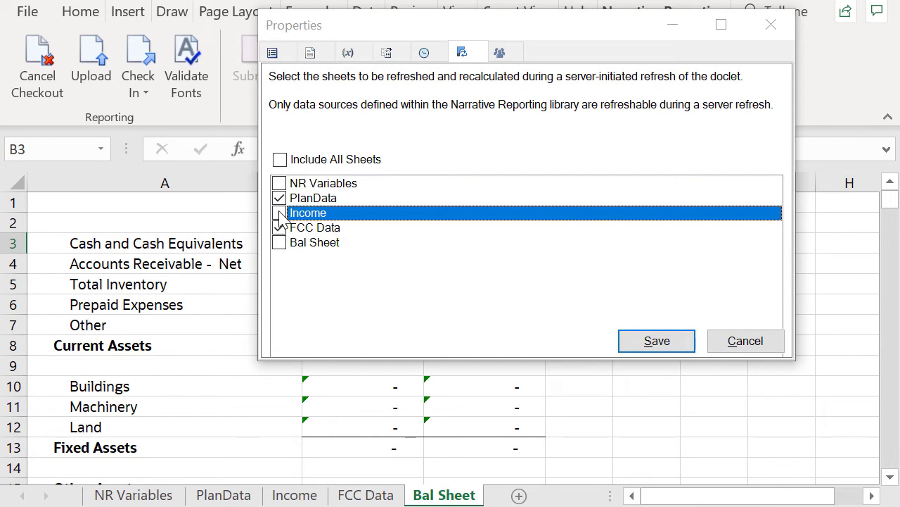
click(280, 213)
click(279, 243)
click(279, 243)
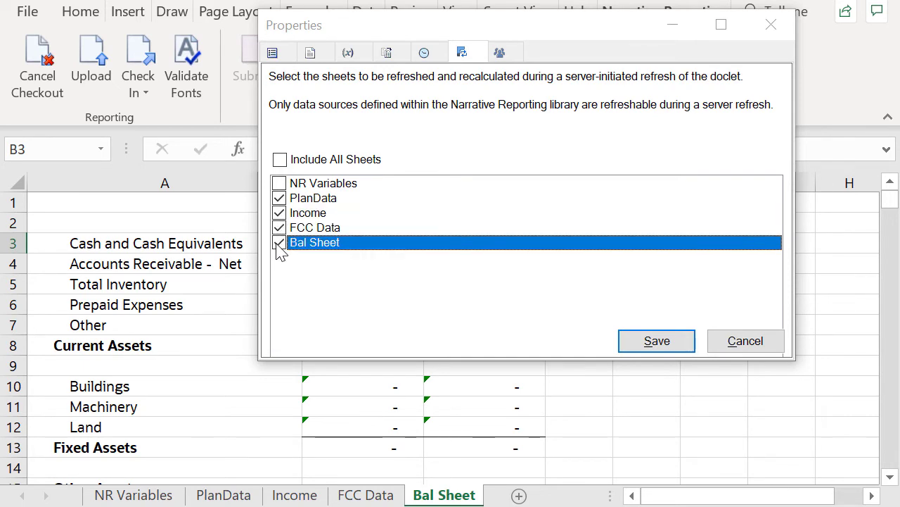
click(663, 343)
click(147, 97)
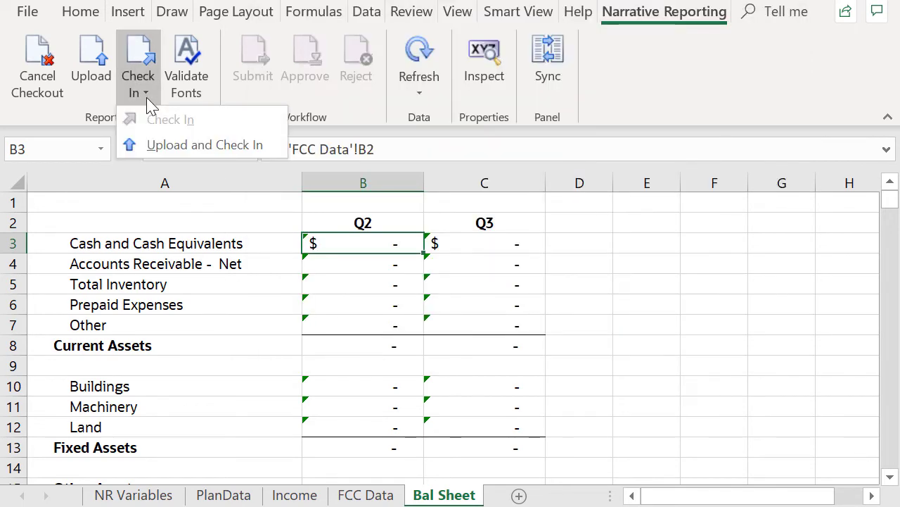
click(169, 146)
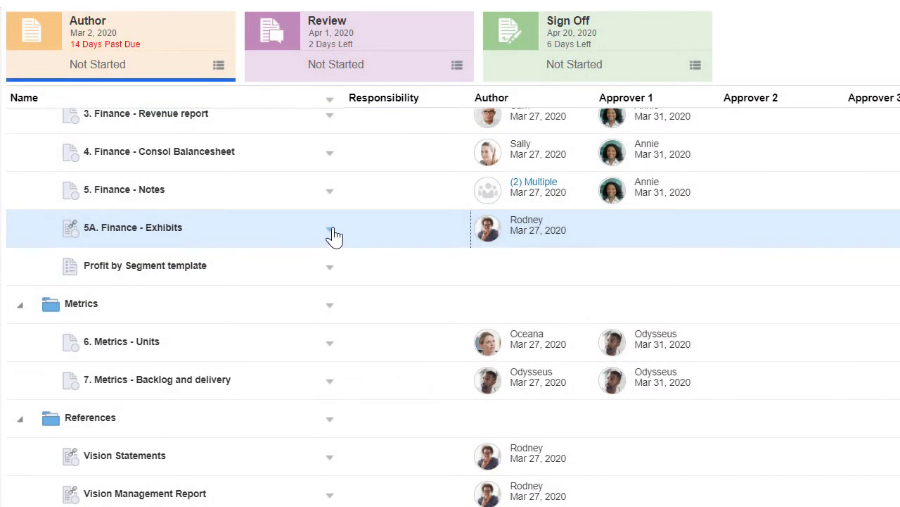
Switch to the Narrative Reporting web Report Center, check out 5A. Finance - Exhibits, and refresh all of its data sources
click(332, 232)
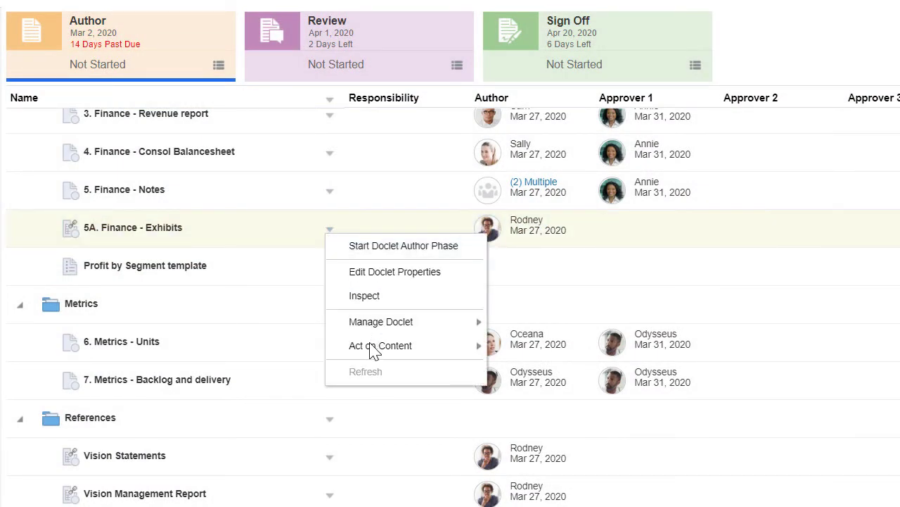
mouse_move(371, 346)
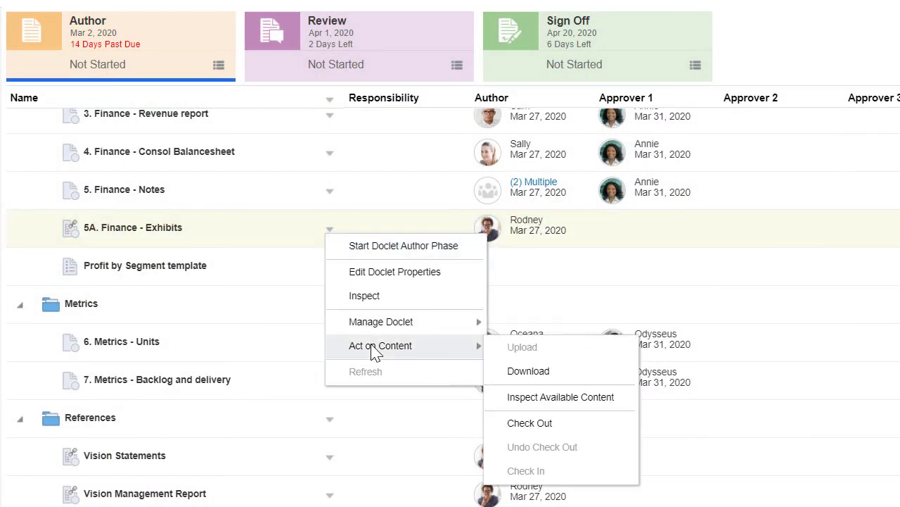
click(526, 424)
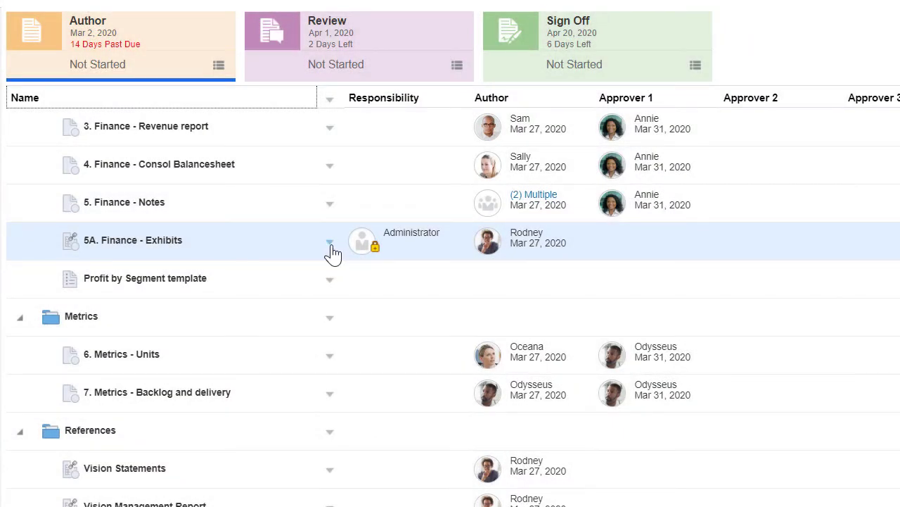
click(331, 244)
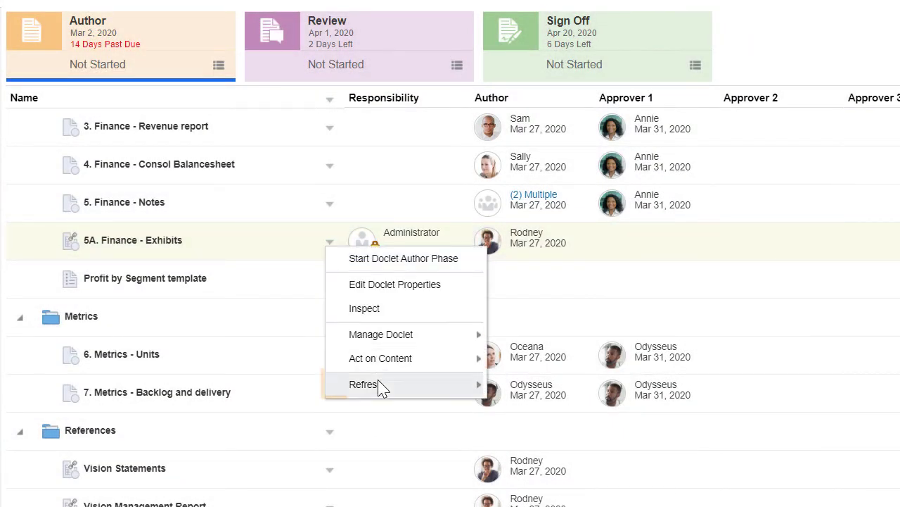
mouse_move(379, 389)
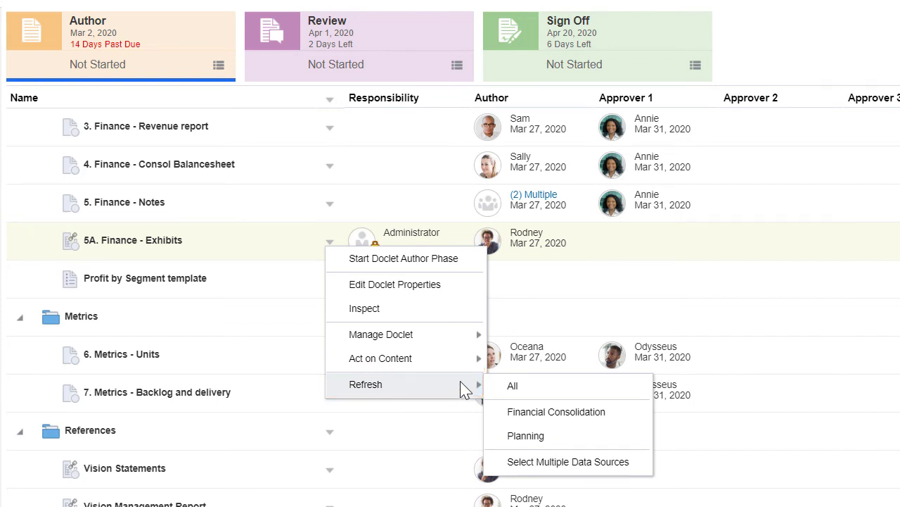
click(513, 387)
Check in the refreshed 5A. Finance - Exhibits doclet
click(331, 243)
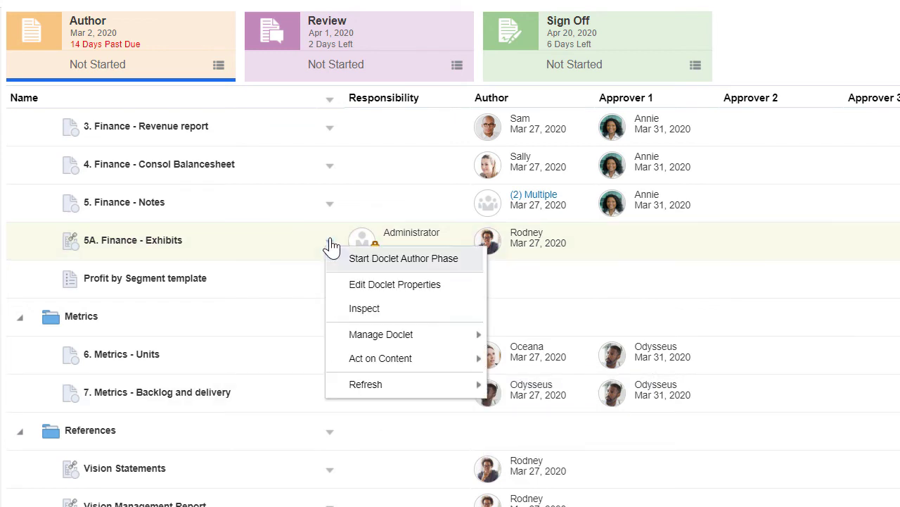
mouse_move(382, 369)
click(538, 484)
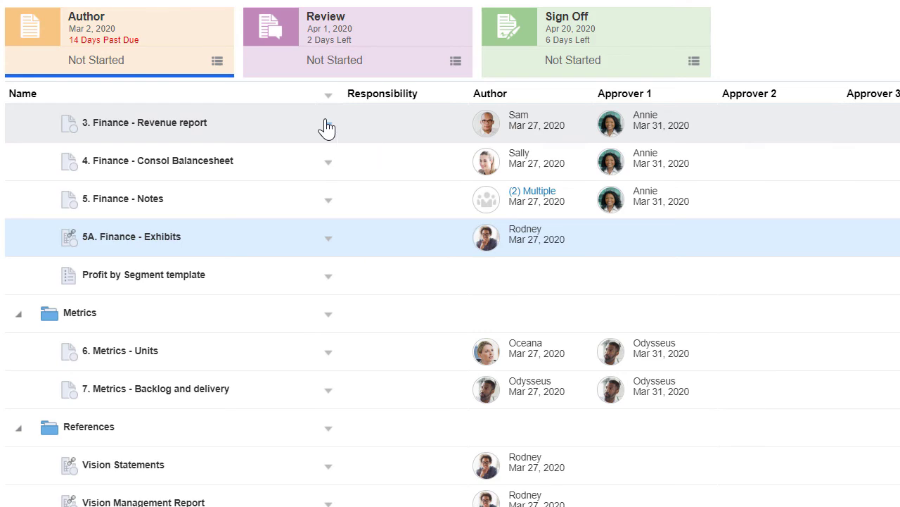
Open the doclet actions for 3. Finance - Revenue report
click(328, 126)
click(364, 214)
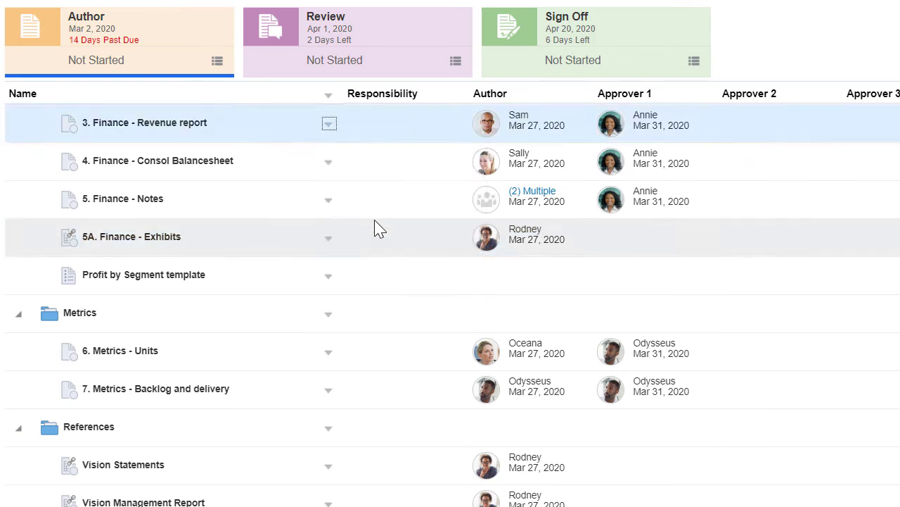